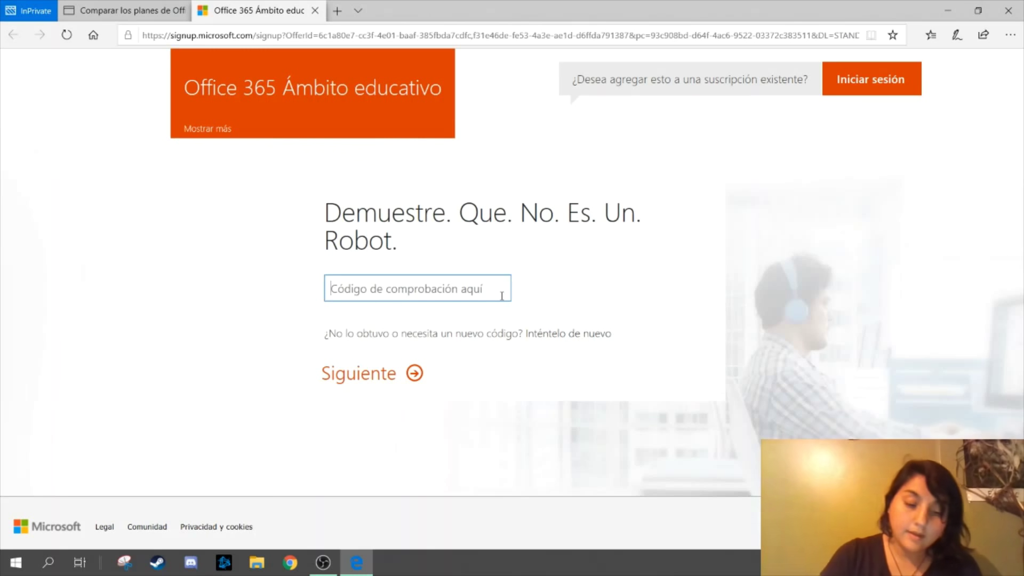
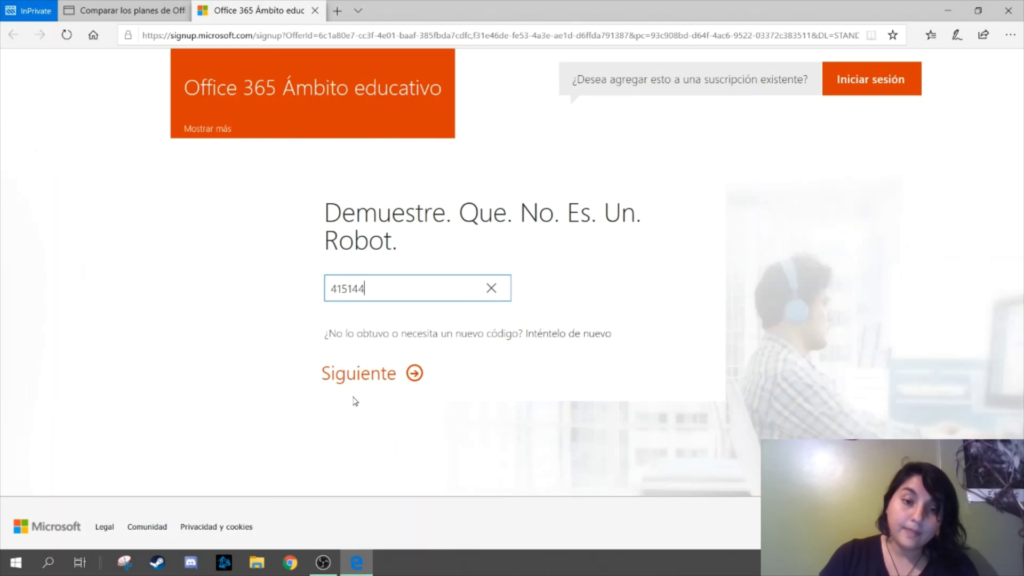
Enter the verification code received by phone and submit it.
{"action": "left_click", "coordinate": [350, 381]}
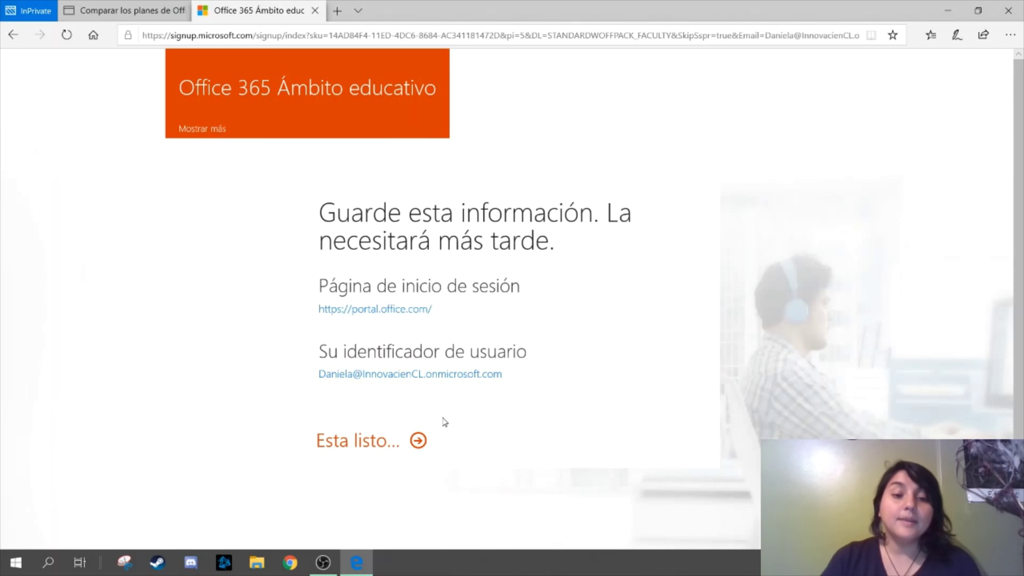
Continue past the sign-in page and new user ID details into the admin center.
{"action": "left_click", "coordinate": [418, 441]}
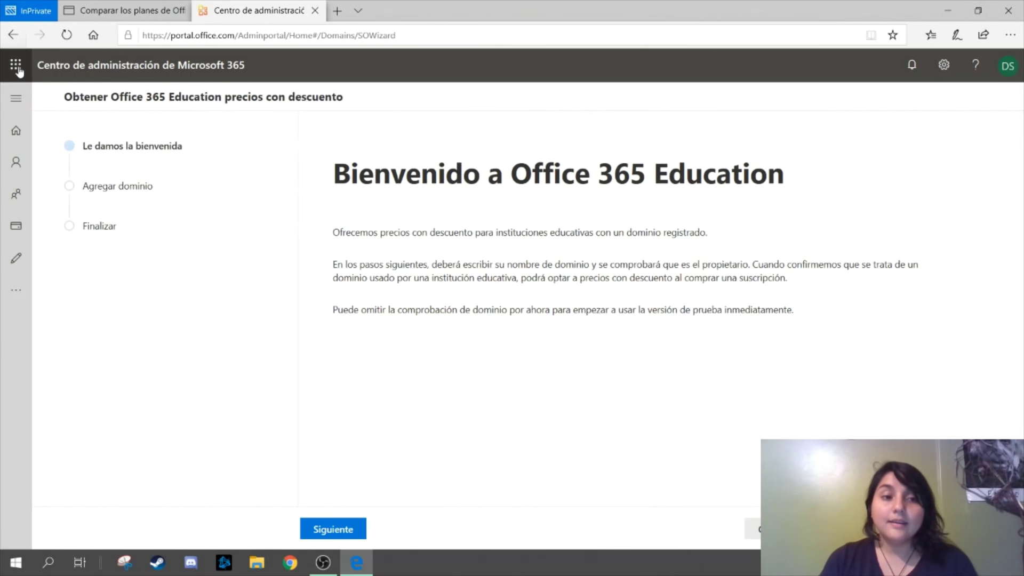
Glance at the app launcher, advance the Education wizard to the domain step, then back out to the home page.
{"action": "left_click", "coordinate": [16, 66]}
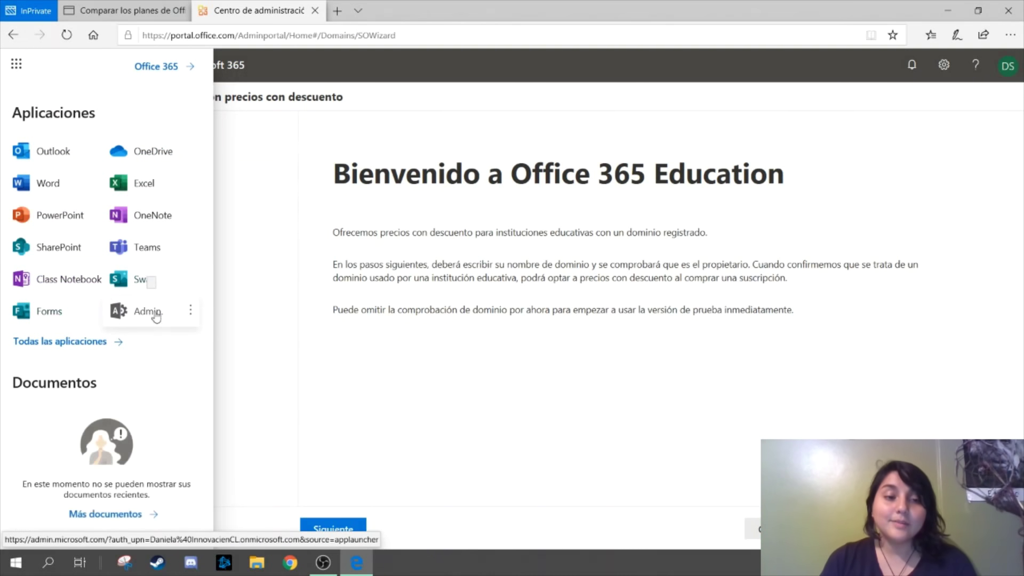
{"action": "left_click", "coordinate": [16, 67]}
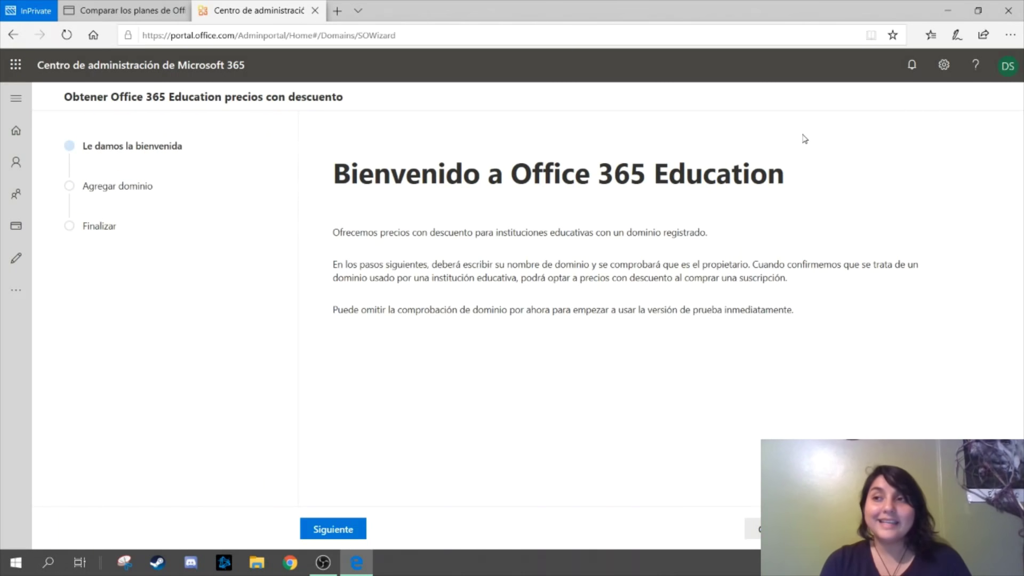
{"action": "left_click", "coordinate": [329, 532]}
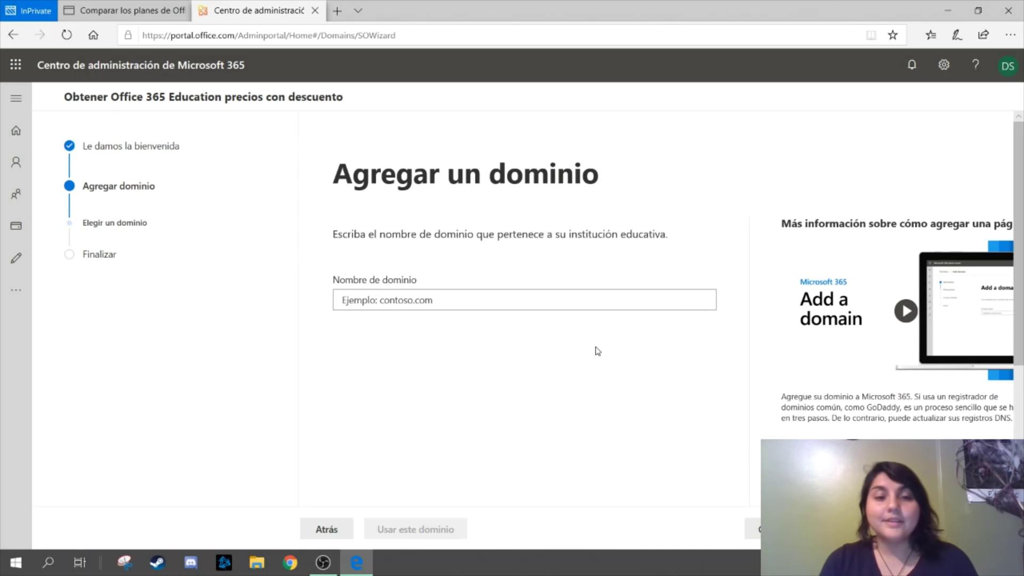
{"action": "left_click", "coordinate": [327, 529]}
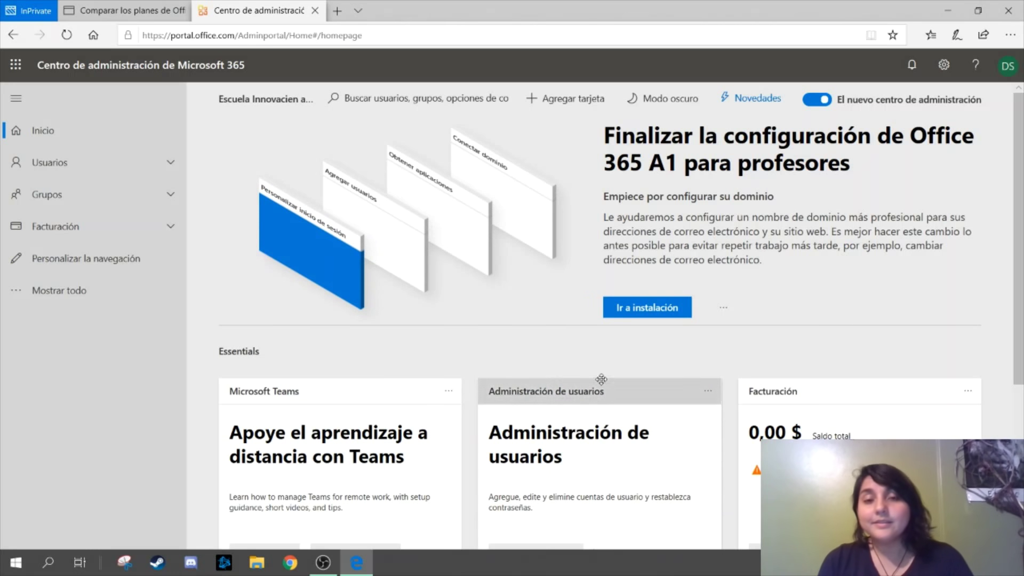
Start adding a new user and enter their first name and last name.
{"action": "scroll", "coordinate": [610, 418], "scroll_direction": "down", "scroll_amount": 3}
{"action": "scroll", "coordinate": [763, 343], "scroll_direction": "down", "scroll_amount": 1}
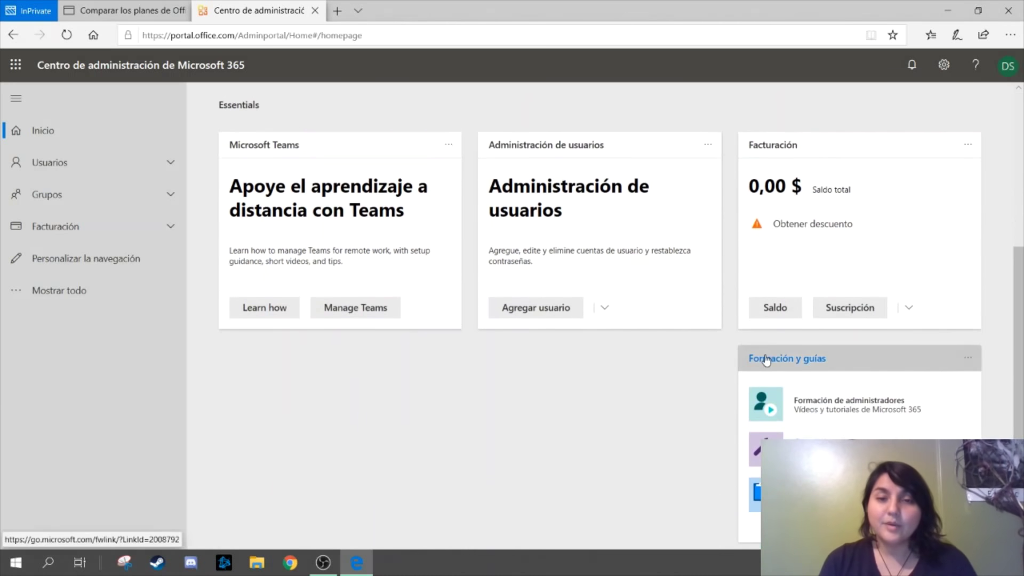
{"action": "left_click", "coordinate": [543, 309]}
{"action": "left_click", "coordinate": [678, 232]}
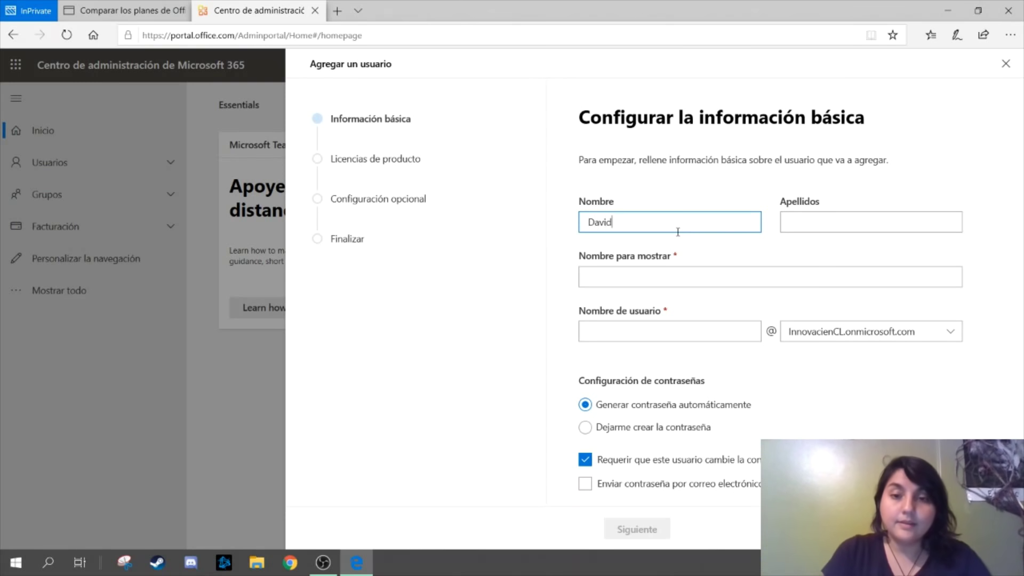
{"action": "left_click", "coordinate": [814, 216]}
Set the username and have the password e-mailed to the user's own e-mail address.
{"action": "left_click", "coordinate": [699, 270]}
{"action": "left_click", "coordinate": [641, 336]}
{"action": "type", "text": "David"}
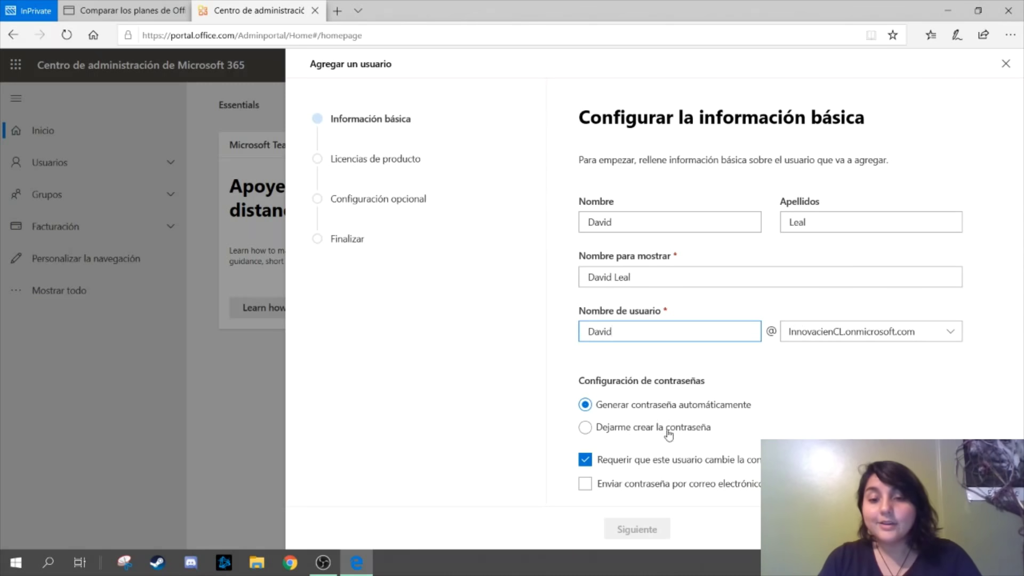
{"action": "left_click", "coordinate": [690, 487]}
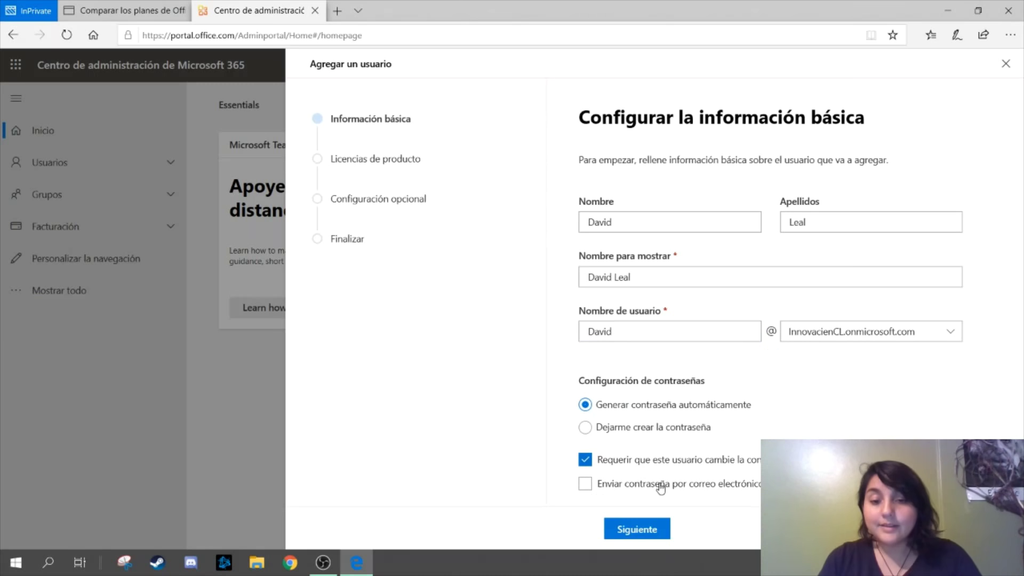
{"action": "left_click", "coordinate": [585, 483]}
{"action": "scroll", "coordinate": [751, 475], "scroll_direction": "down", "scroll_amount": 1}
{"action": "left_click_drag", "start_coordinate": [754, 491], "coordinate": [524, 495]}
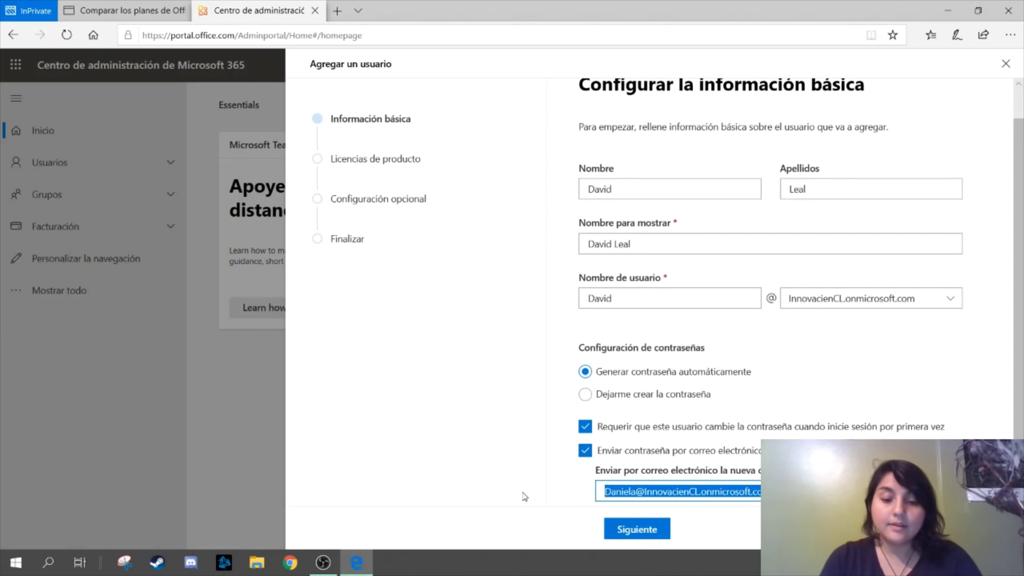
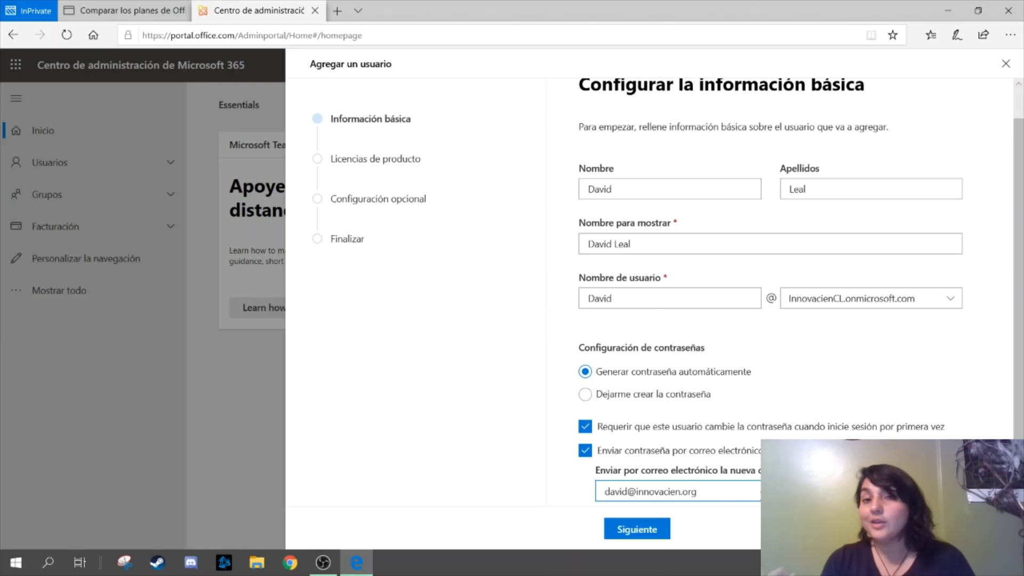
{"action": "left_click", "coordinate": [648, 530]}
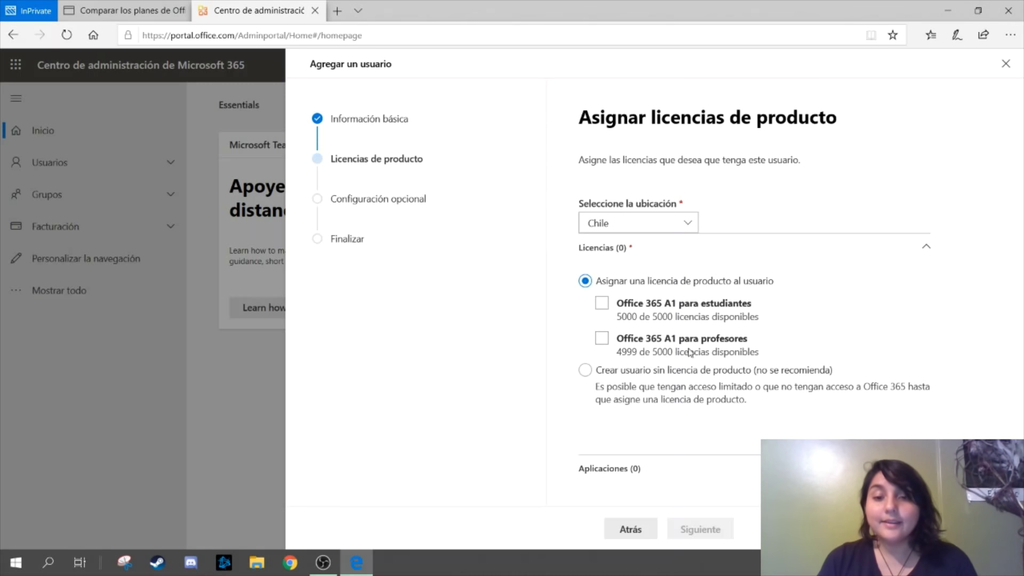
Assign the 'Office 365 A1 para profesores' licence and review its included apps.
{"action": "left_click", "coordinate": [603, 340]}
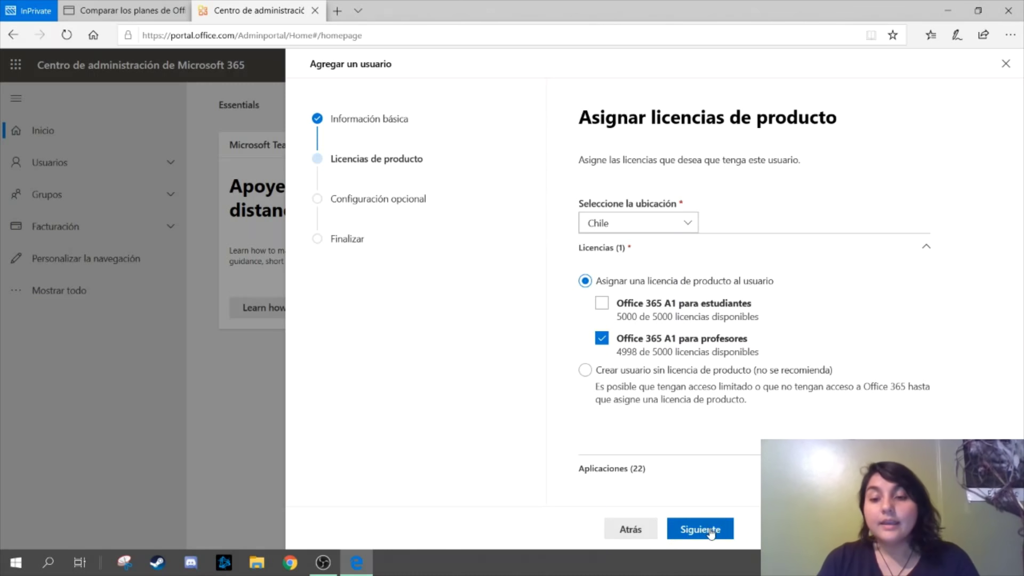
{"action": "scroll", "coordinate": [670, 228], "scroll_direction": "down", "scroll_amount": 10}
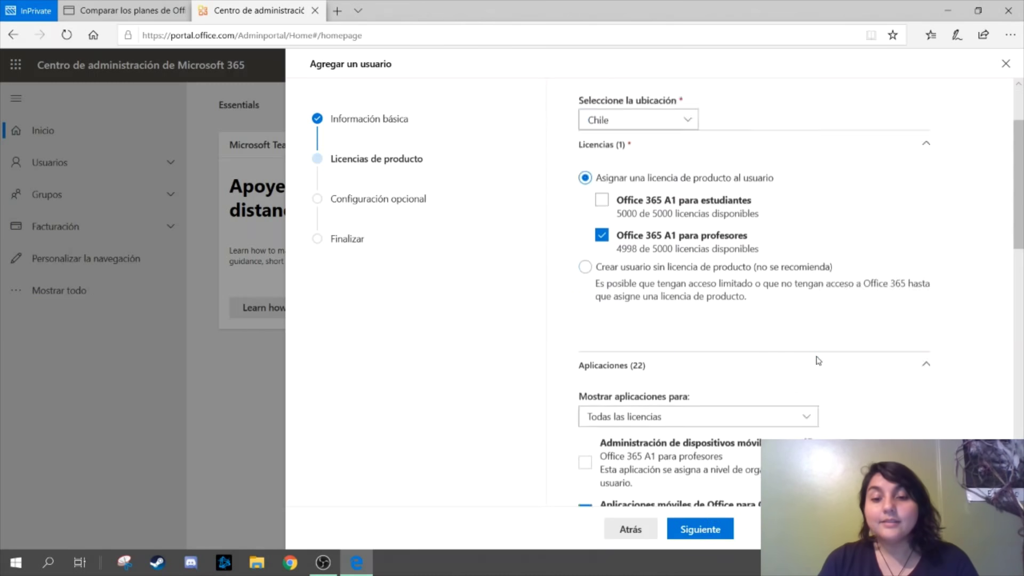
{"action": "scroll", "coordinate": [669, 228], "scroll_direction": "up", "scroll_amount": 3}
{"action": "scroll", "coordinate": [670, 228], "scroll_direction": "up", "scroll_amount": 2}
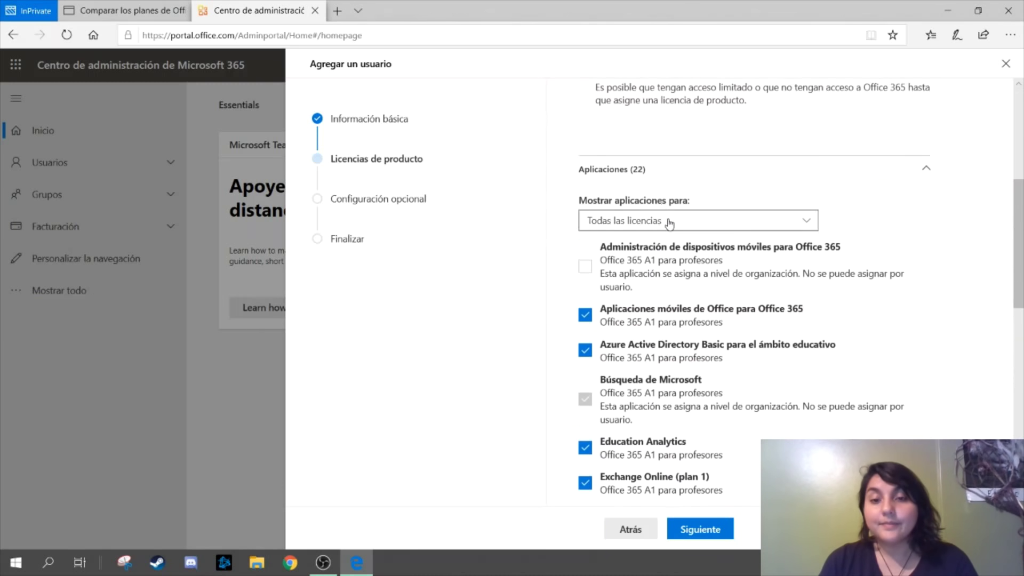
{"action": "scroll", "coordinate": [670, 228], "scroll_direction": "down", "scroll_amount": 10}
{"action": "left_click", "coordinate": [708, 526]}
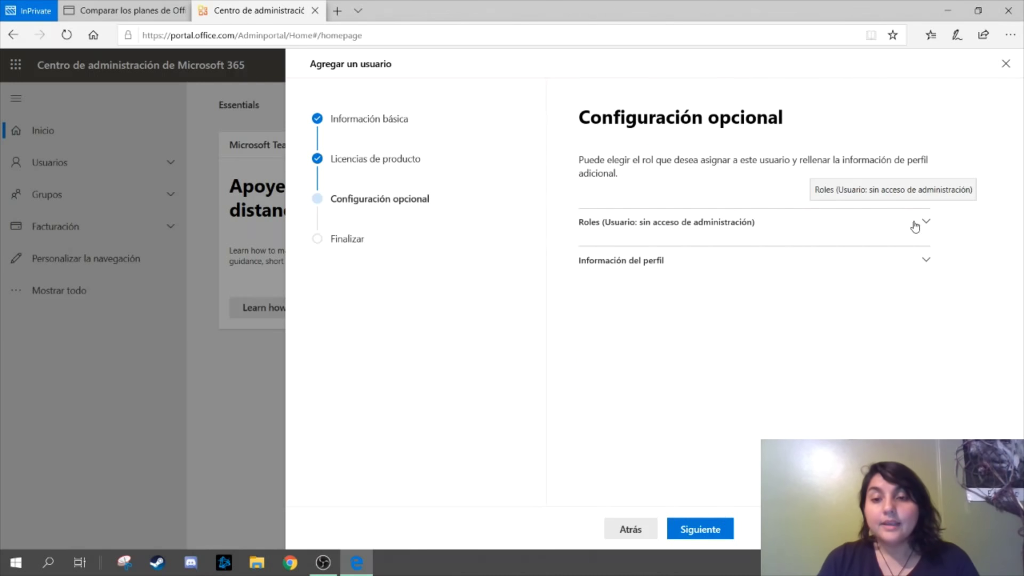
Grant admin center access with service support, Teams service, help desk admin and Global reader roles.
{"action": "left_click", "coordinate": [926, 222]}
{"action": "scroll", "coordinate": [850, 270], "scroll_direction": "down", "scroll_amount": 5}
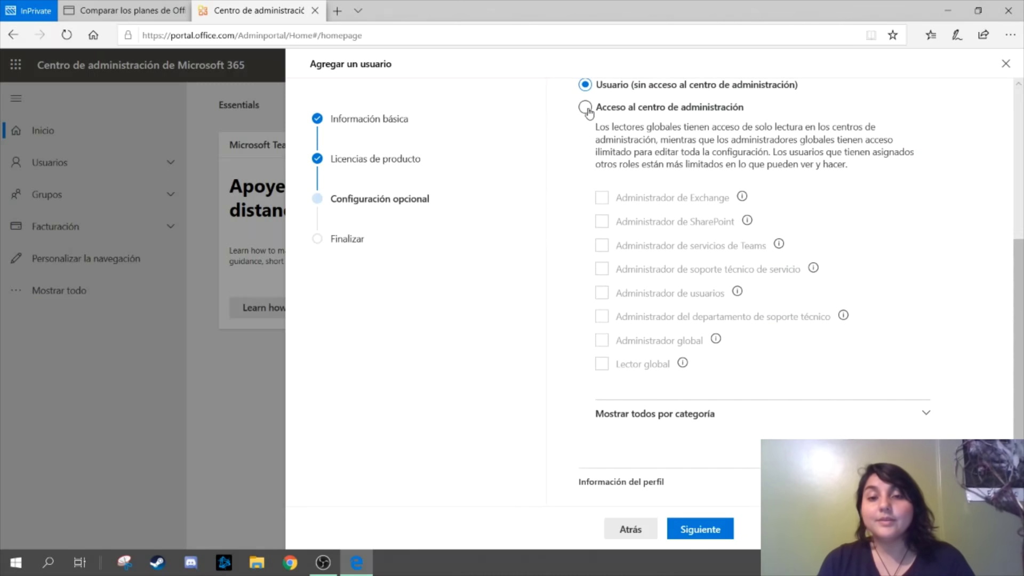
{"action": "left_click", "coordinate": [585, 108]}
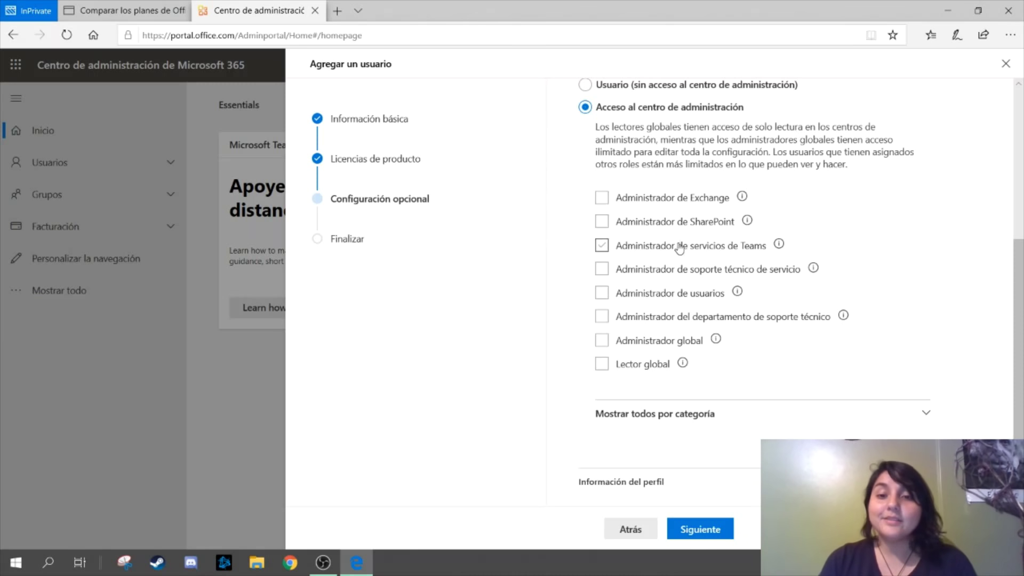
{"action": "left_click", "coordinate": [603, 271]}
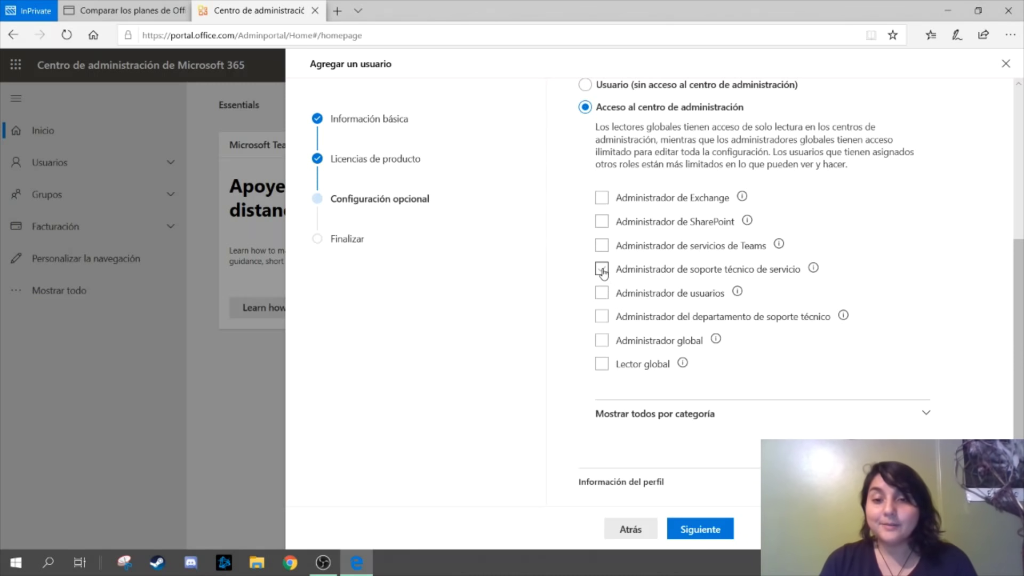
{"action": "left_click", "coordinate": [602, 271]}
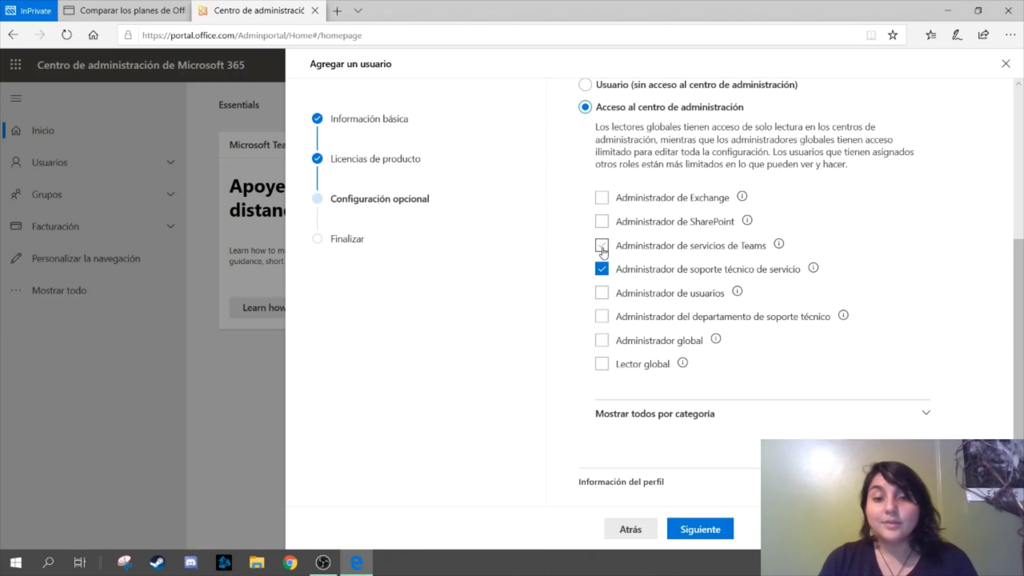
{"action": "left_click", "coordinate": [601, 248]}
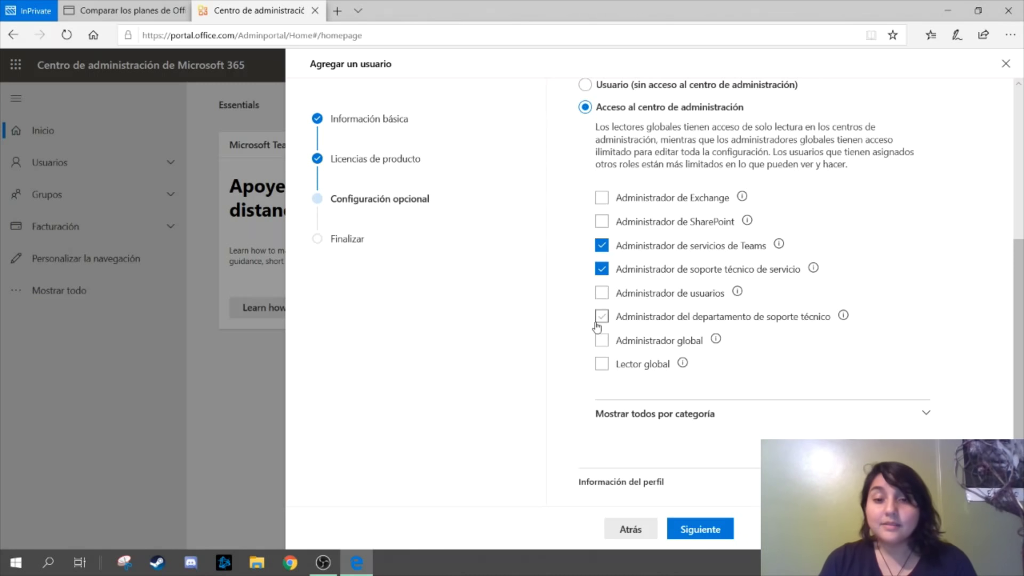
{"action": "left_click", "coordinate": [602, 320]}
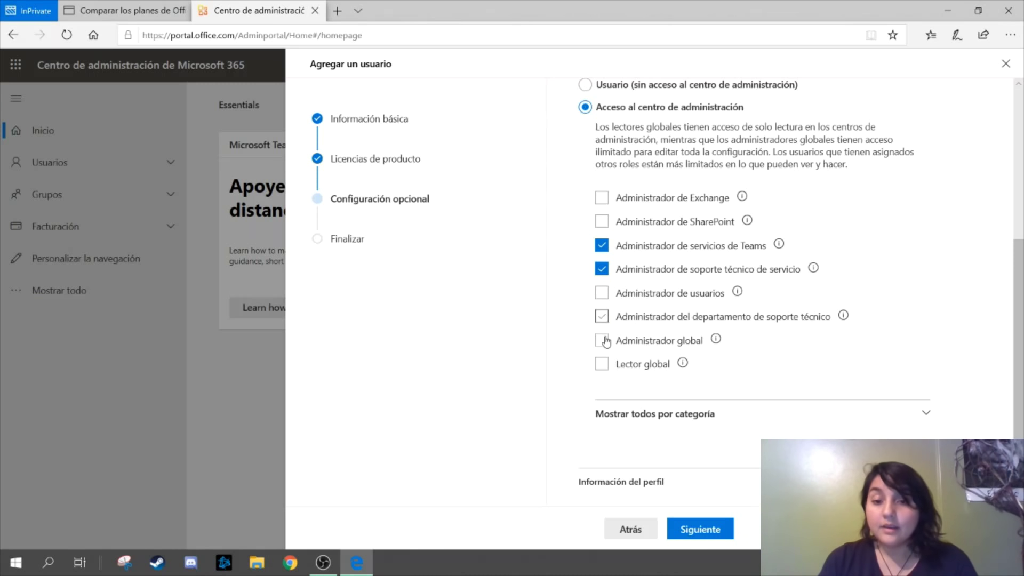
{"action": "left_click", "coordinate": [603, 366]}
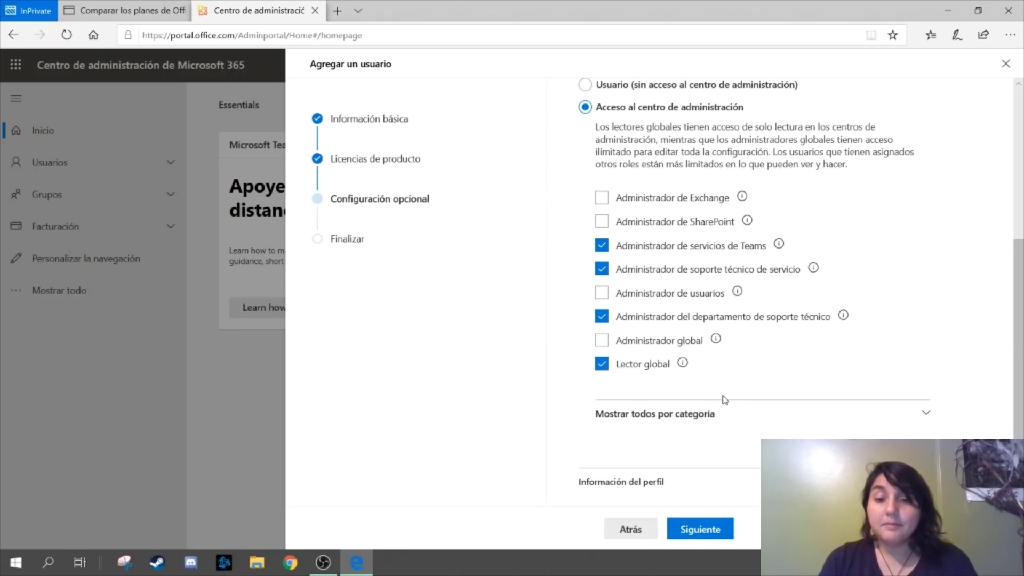
{"action": "left_click", "coordinate": [701, 529]}
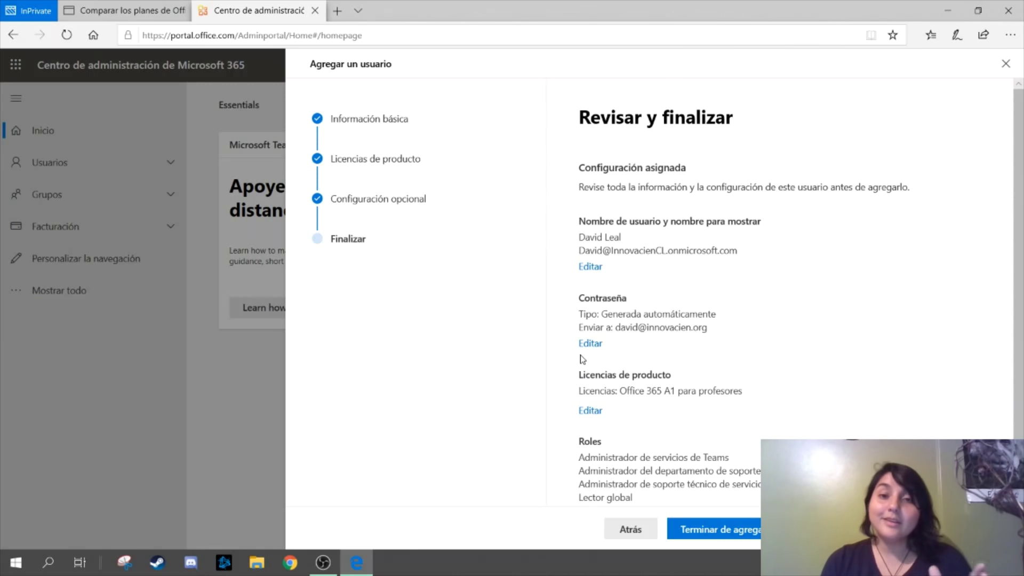
Confirm the new user on Revisar y finalizar and review the added-account details.
{"action": "left_click", "coordinate": [746, 534]}
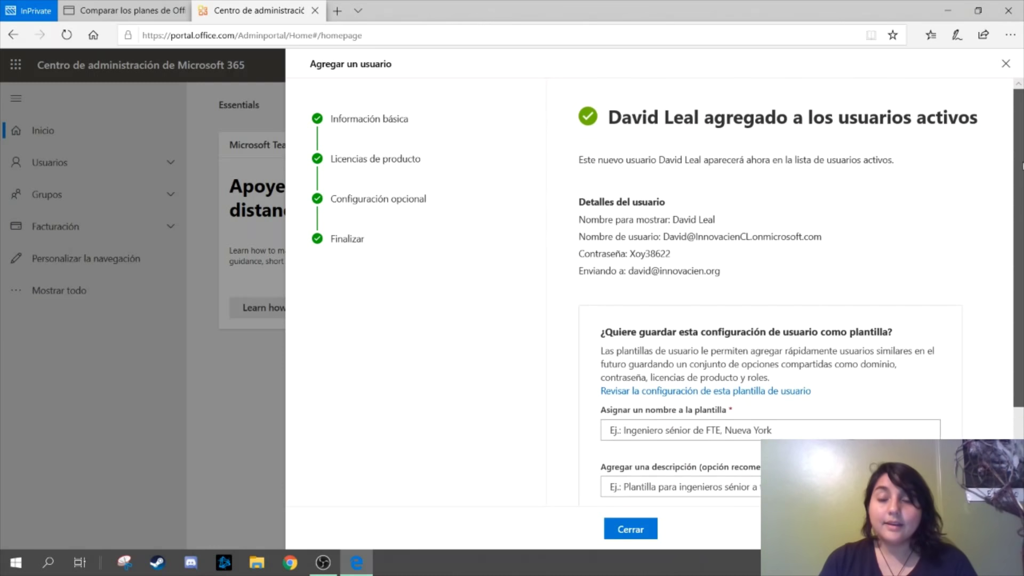
{"action": "scroll", "coordinate": [773, 293], "scroll_direction": "down", "scroll_amount": 1}
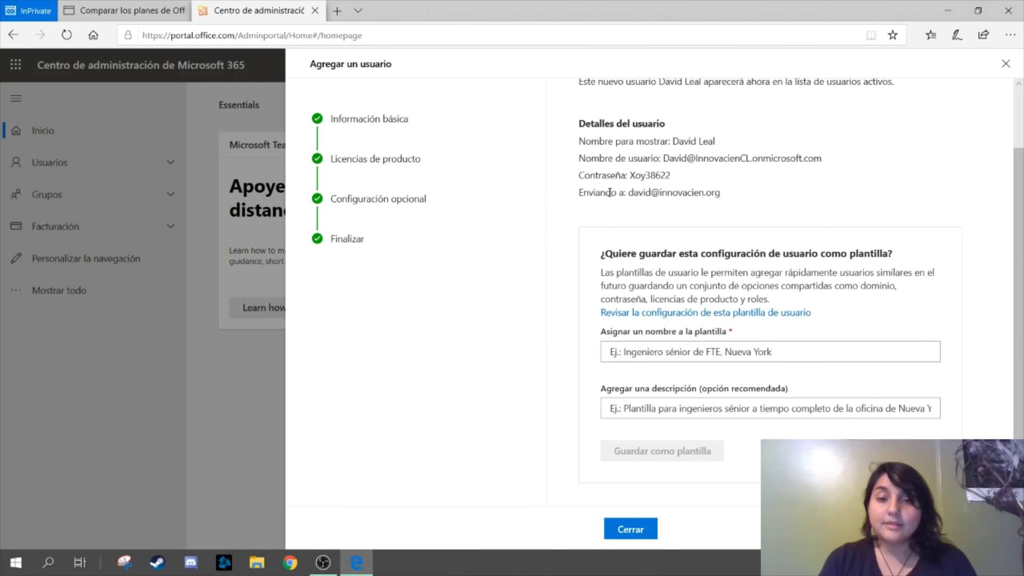
{"action": "scroll", "coordinate": [1010, 218], "scroll_direction": "down", "scroll_amount": 1}
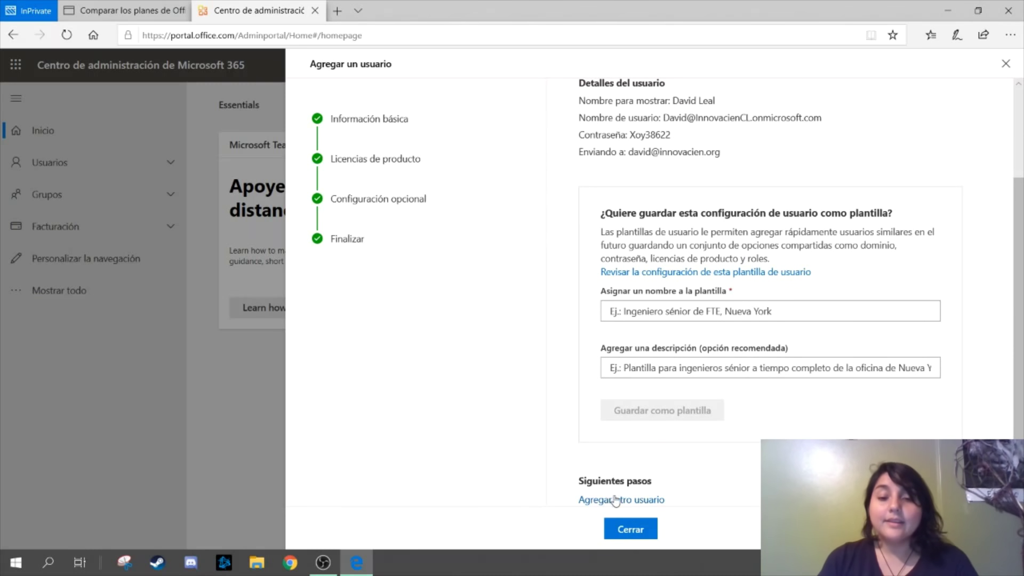
Close the Agregar un usuario panel to return to the home page.
{"action": "left_click", "coordinate": [647, 529]}
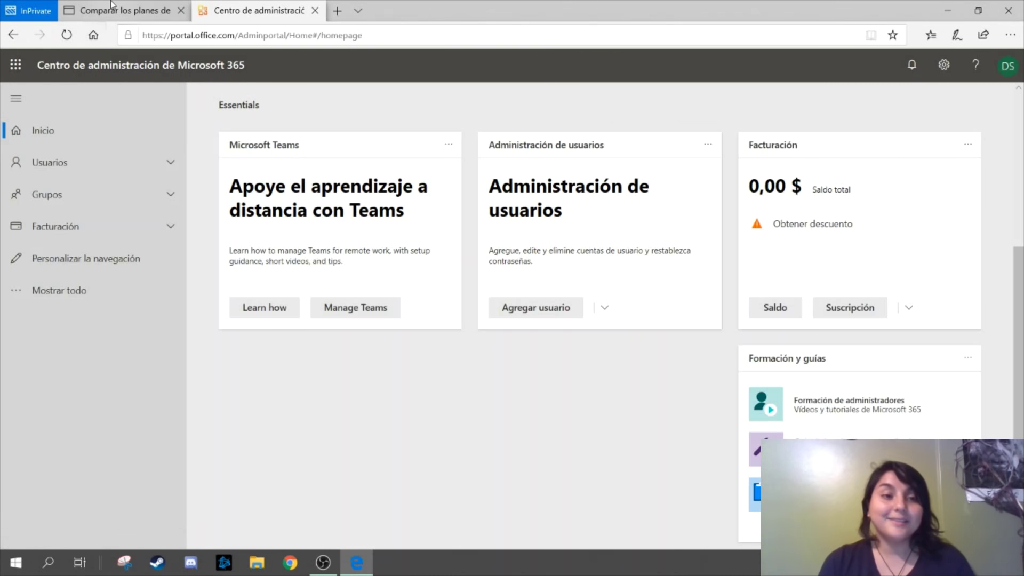
{"action": "mouse_move", "coordinate": [118, 3]}
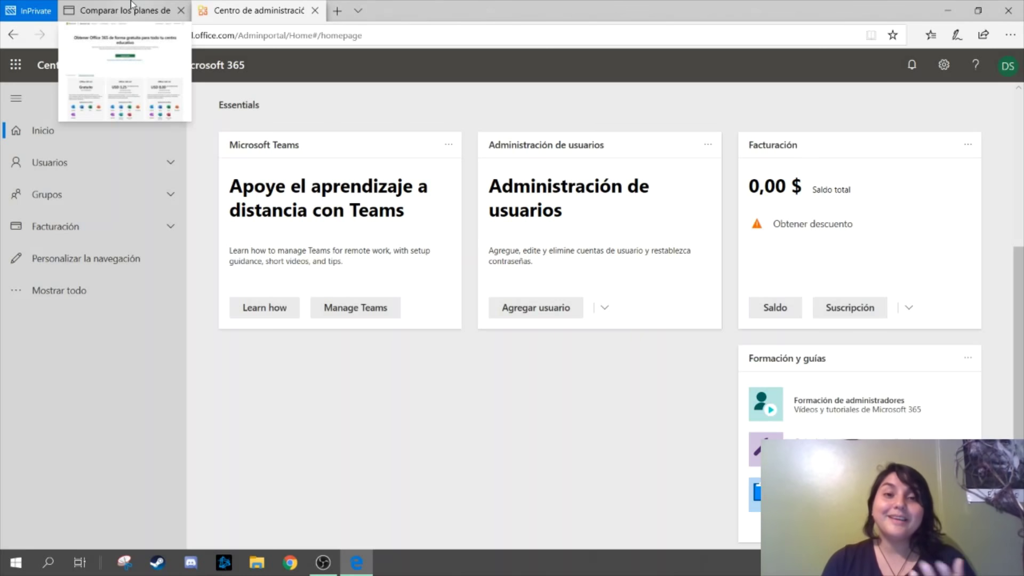
Launch Microsoft Teams from the app launcher and open a new browser tab.
{"action": "left_click", "coordinate": [15, 65]}
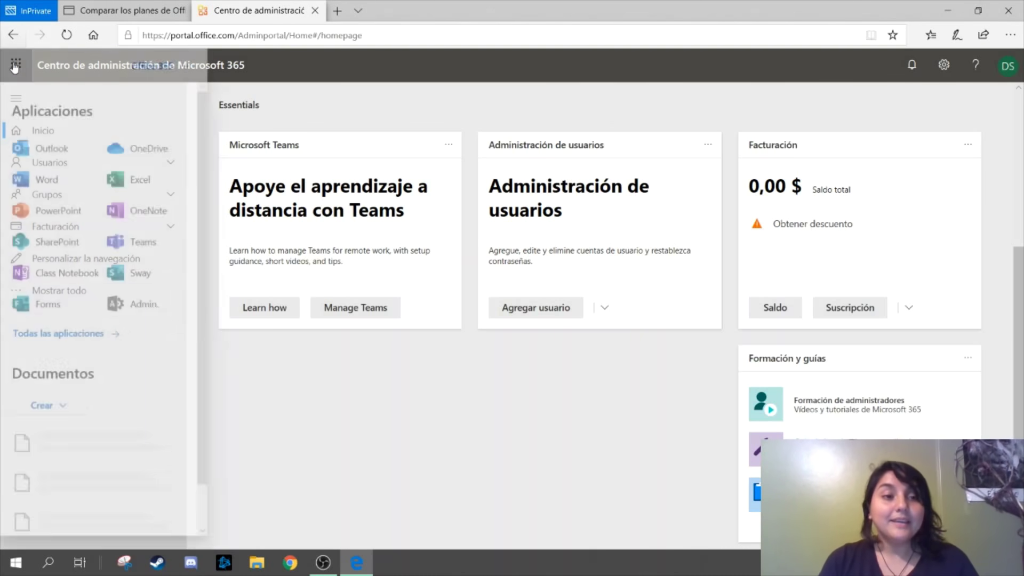
{"action": "left_click", "coordinate": [143, 250]}
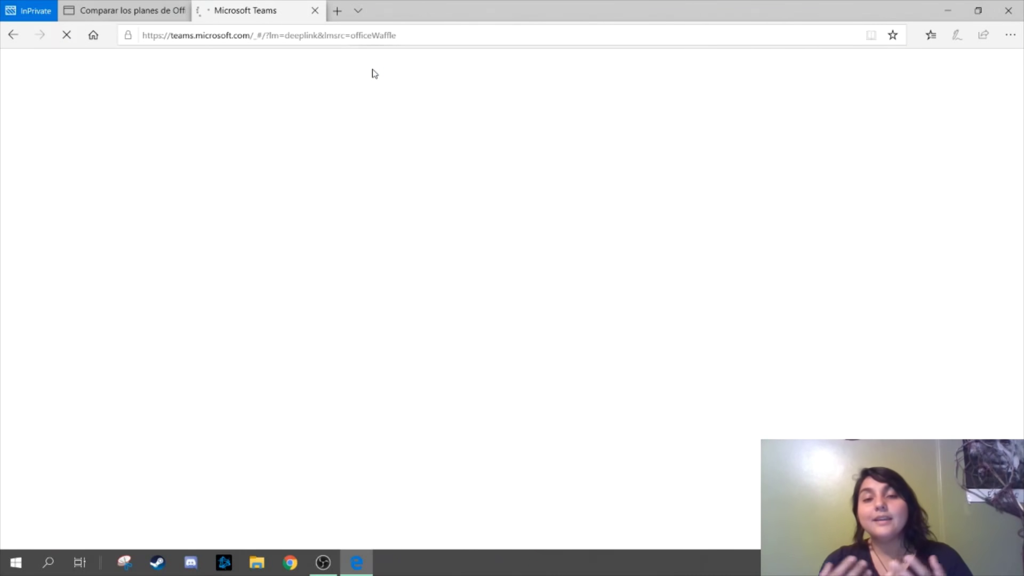
{"action": "left_click", "coordinate": [337, 11]}
{"action": "type", "text": "www"}
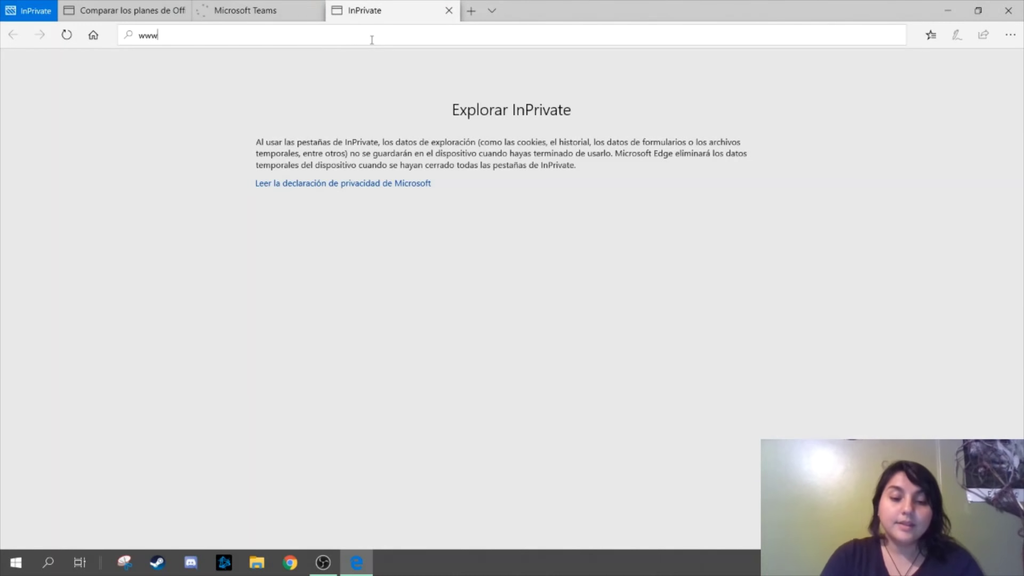
{"action": "type", "text": ".offic"}
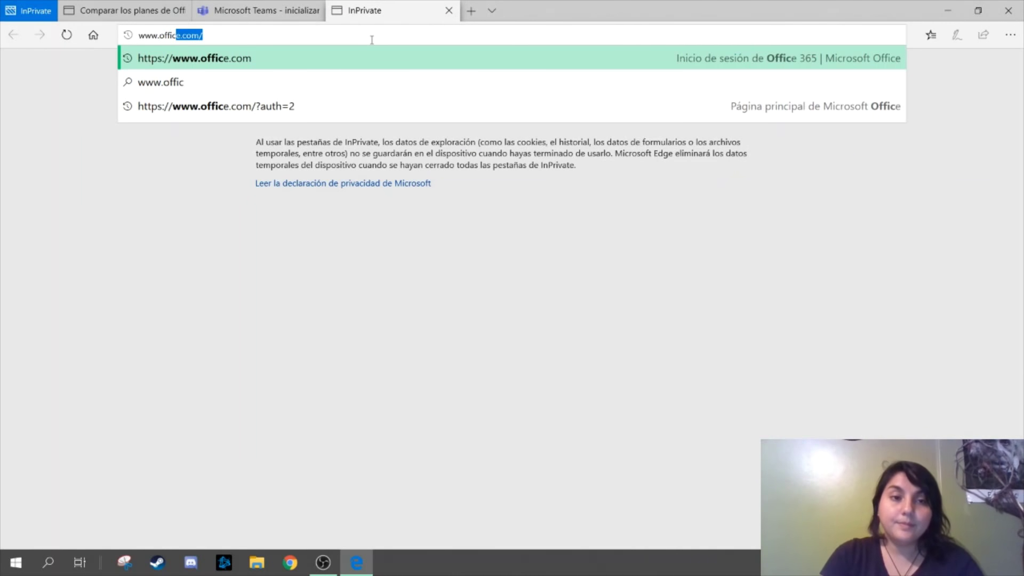
{"action": "key", "text": "Return"}
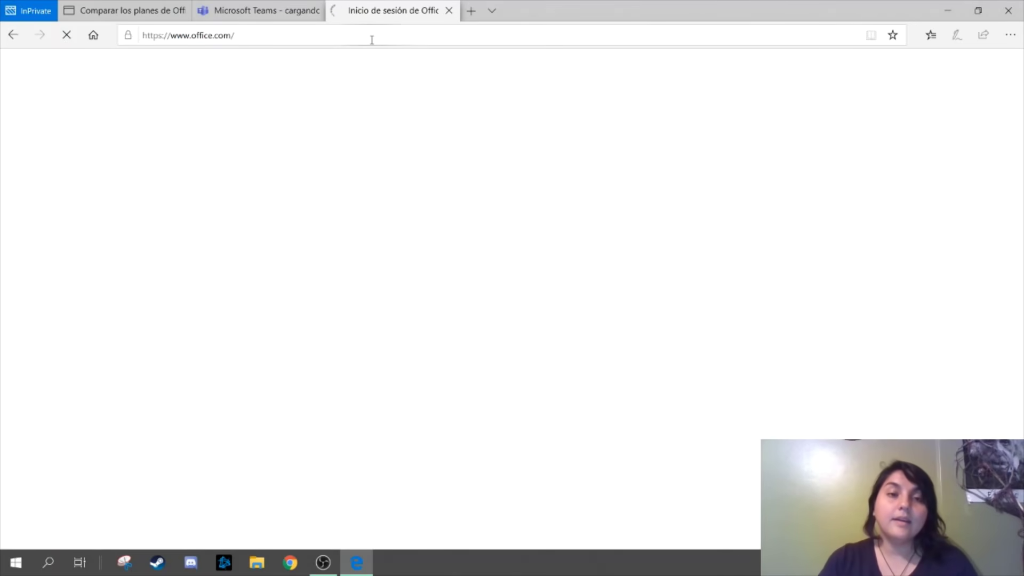
{"action": "scroll", "coordinate": [586, 277], "scroll_direction": "down", "scroll_amount": 10}
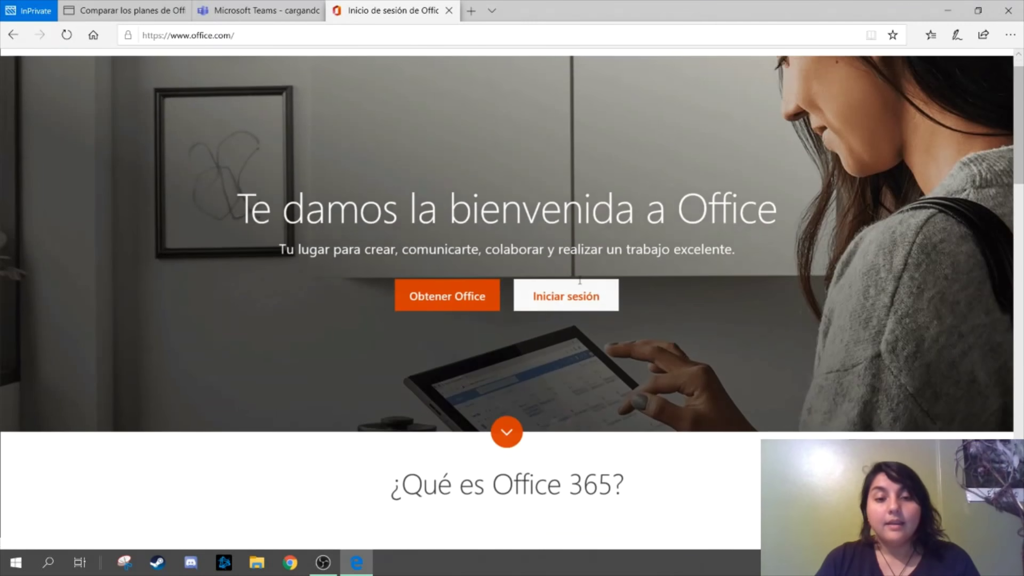
{"action": "scroll", "coordinate": [587, 277], "scroll_direction": "up", "scroll_amount": 10}
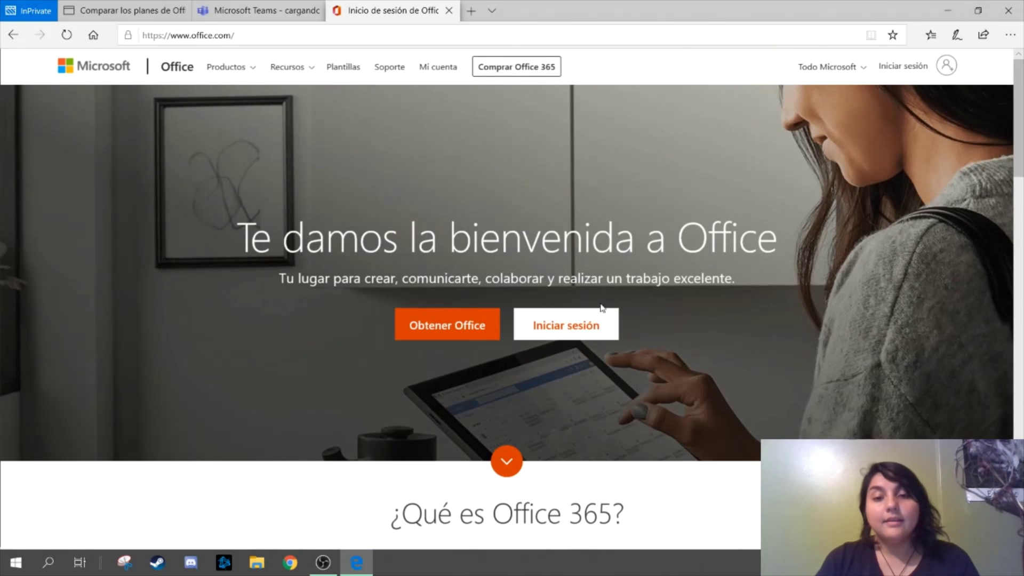
{"action": "left_click", "coordinate": [566, 329]}
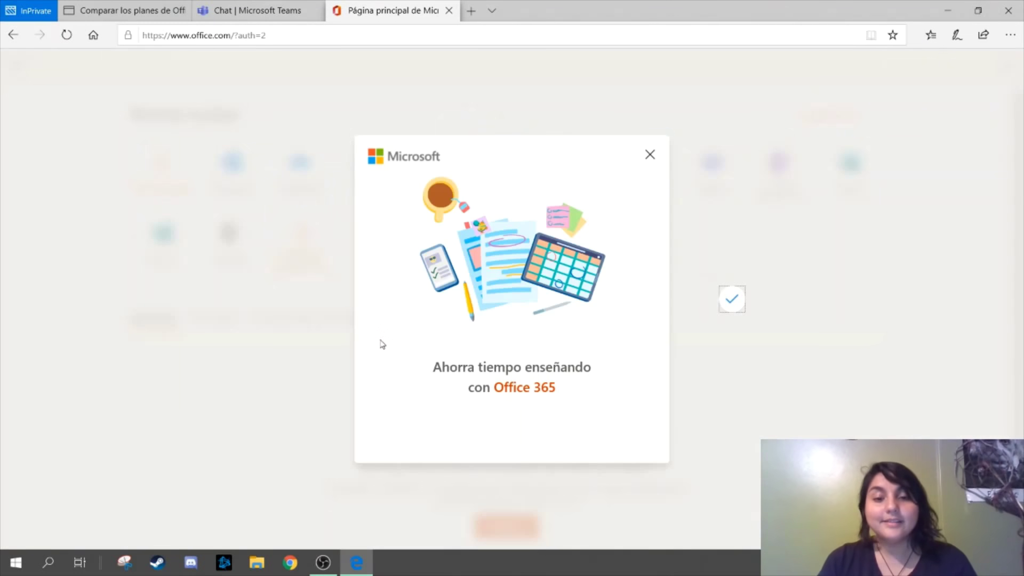
{"action": "left_click", "coordinate": [648, 155]}
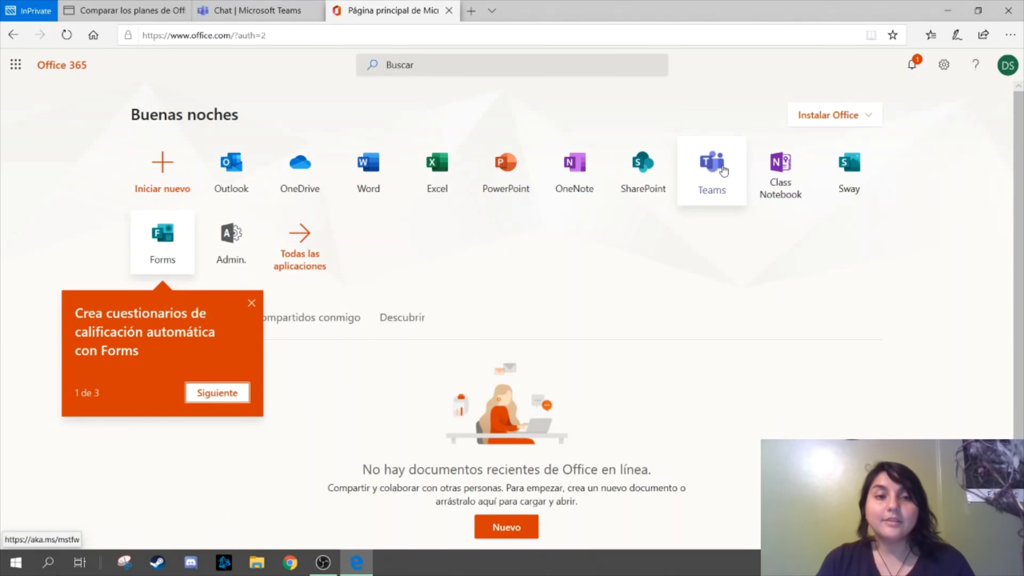
Choose 'Utilice la aplicación web en su lugar' in Teams and close the welcome tour.
{"action": "left_click", "coordinate": [247, 6]}
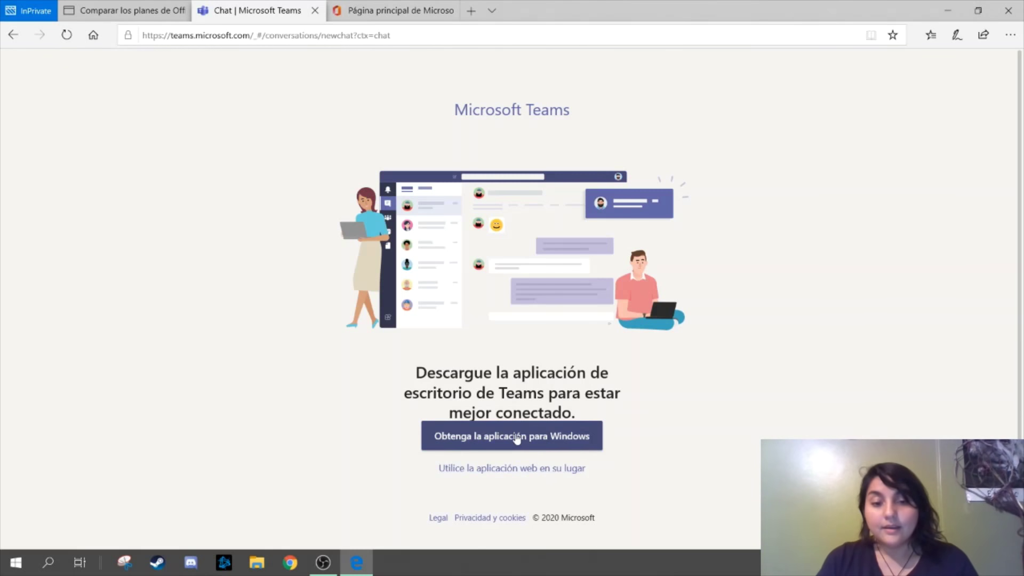
{"action": "left_click", "coordinate": [511, 469]}
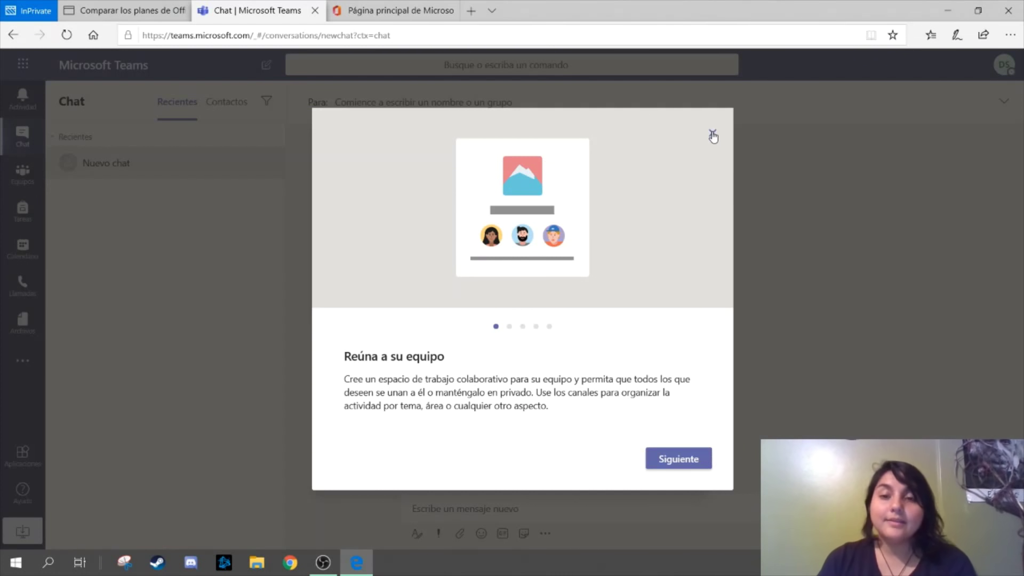
{"action": "left_click", "coordinate": [694, 467]}
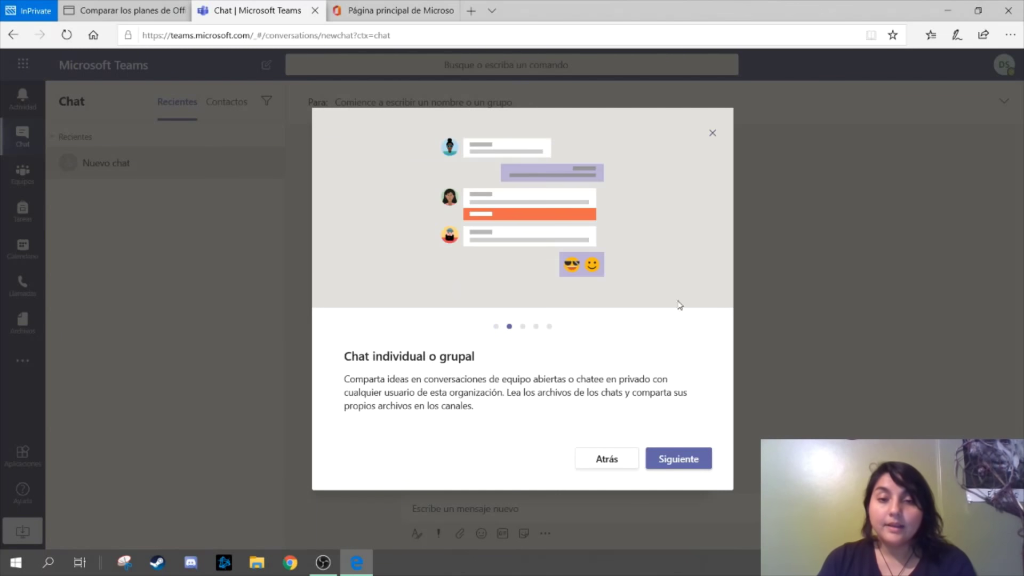
{"action": "left_click", "coordinate": [713, 132]}
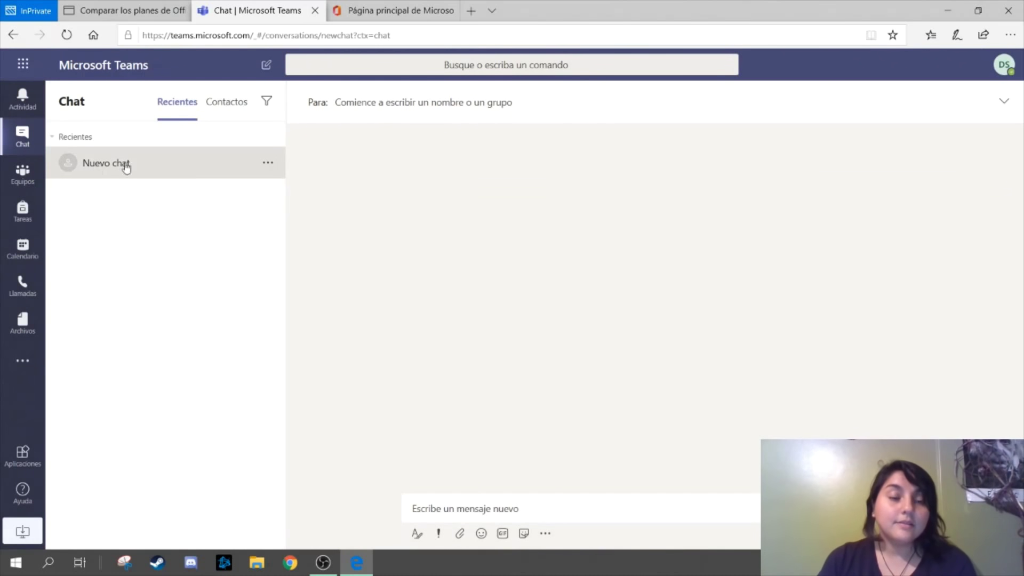
Start a new Docentes team named 'Profes' with privacy kept as Privado.
{"action": "left_click", "coordinate": [21, 181]}
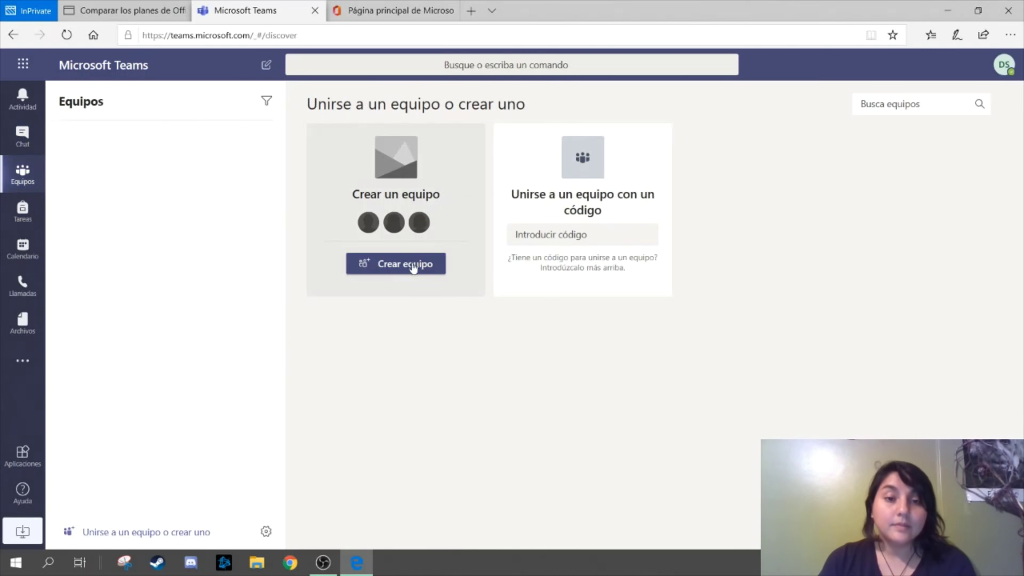
{"action": "left_click", "coordinate": [419, 271]}
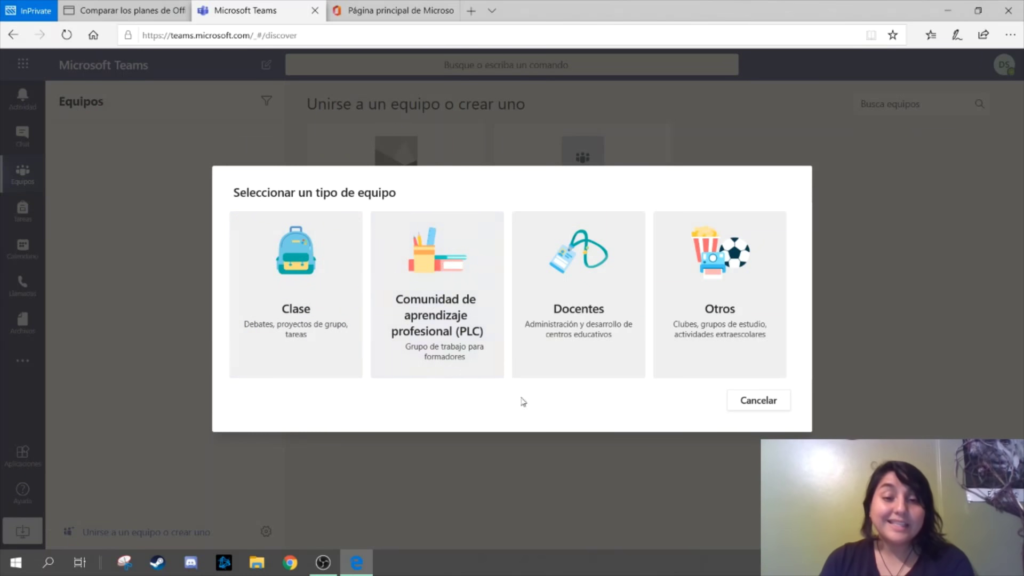
{"action": "left_click", "coordinate": [567, 271]}
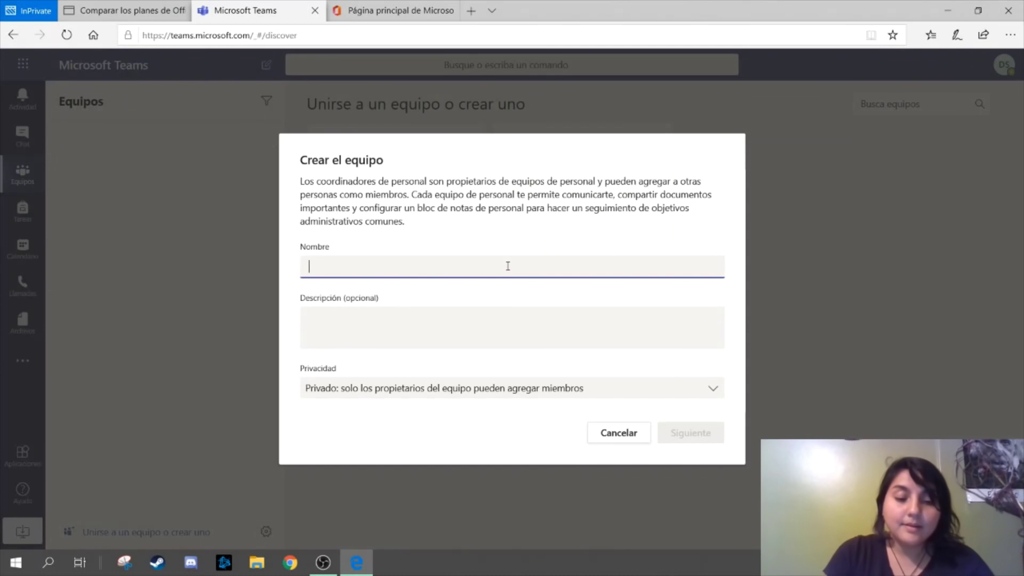
{"action": "type", "text": "Profes"}
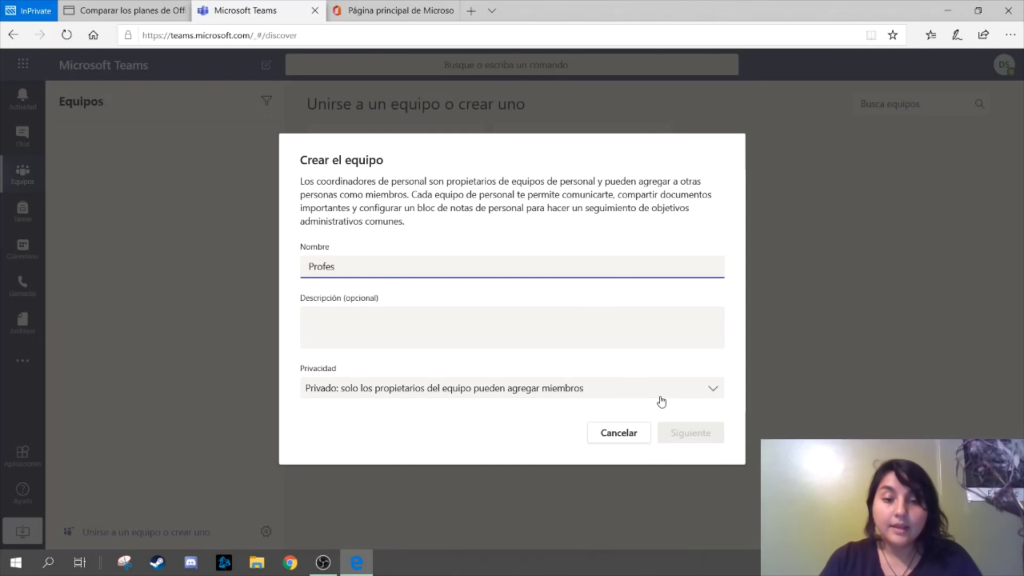
{"action": "left_click", "coordinate": [559, 390]}
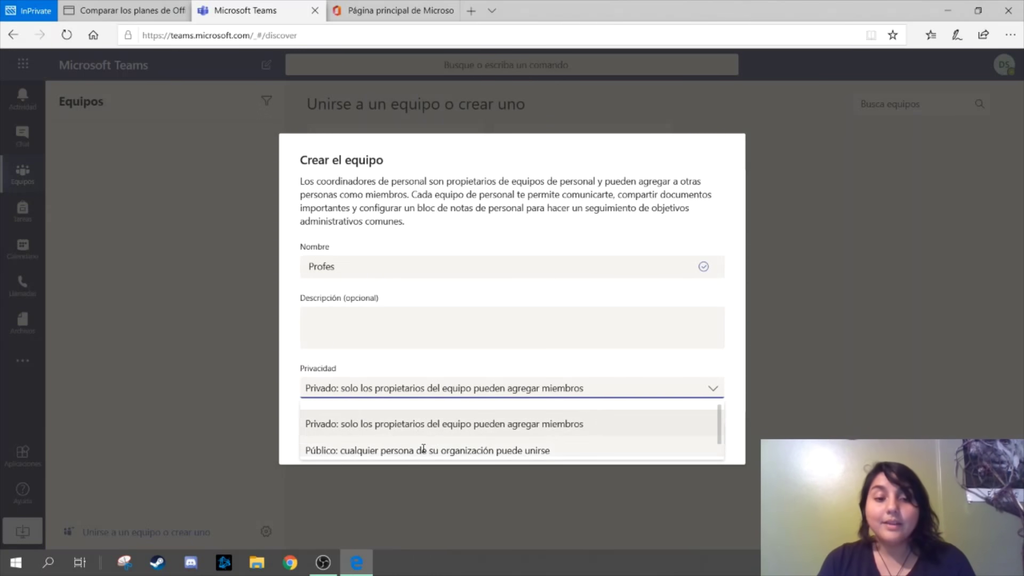
{"action": "left_click", "coordinate": [497, 422]}
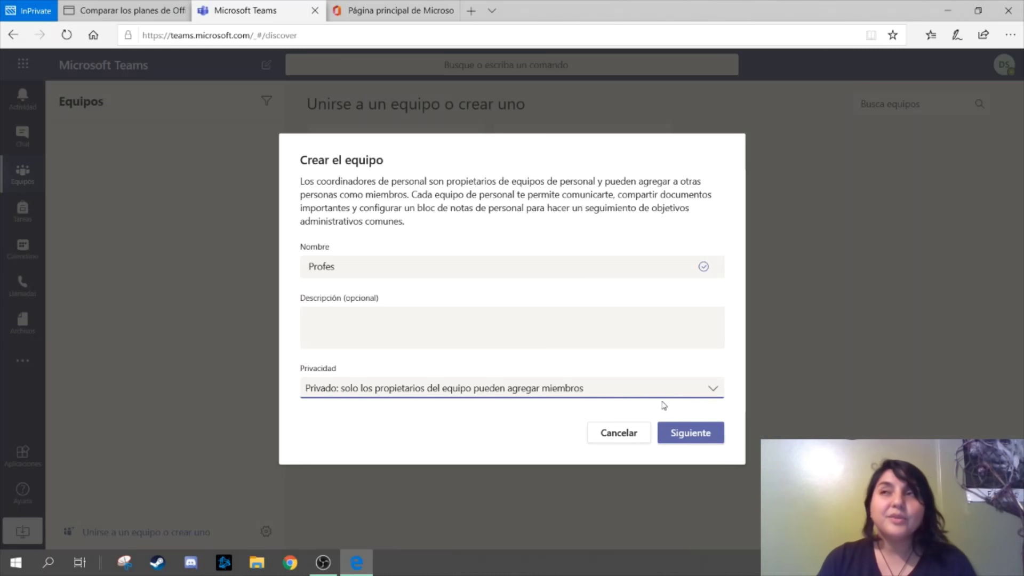
Create the Profes team and add the new teacher user as a member, searched by e-mail.
{"action": "left_click", "coordinate": [694, 441]}
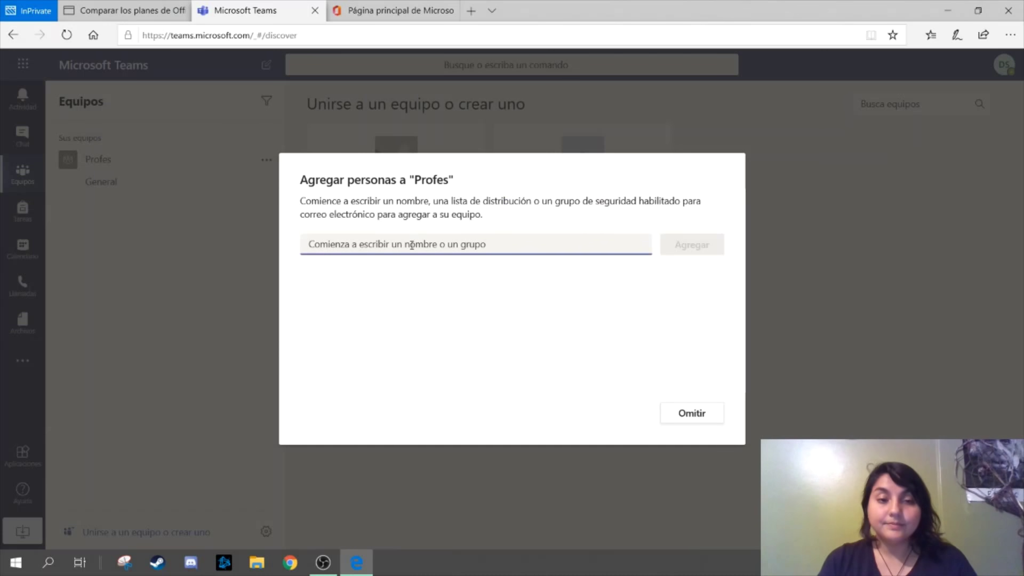
{"action": "type", "text": "david"}
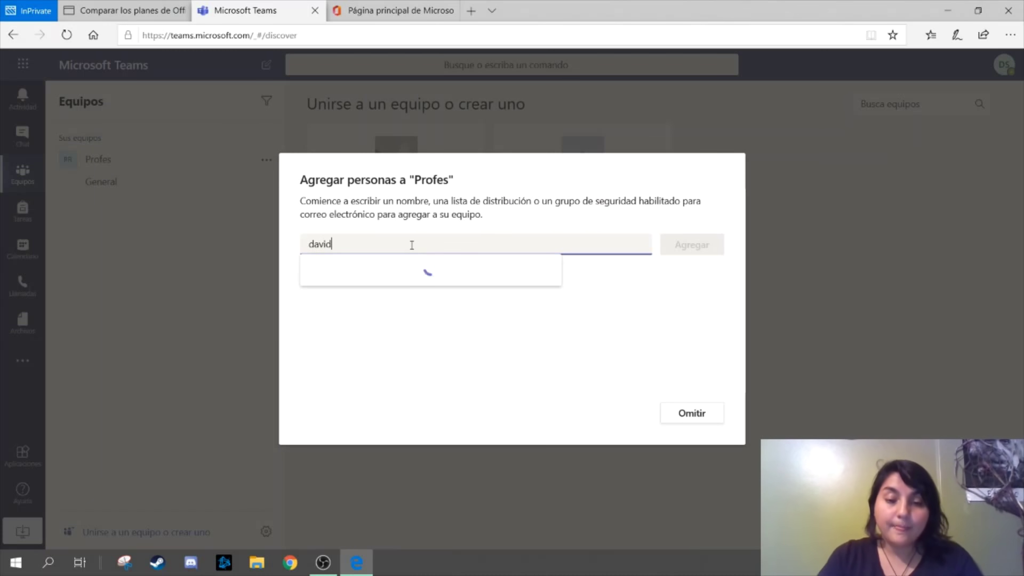
{"action": "type", "text": "@"}
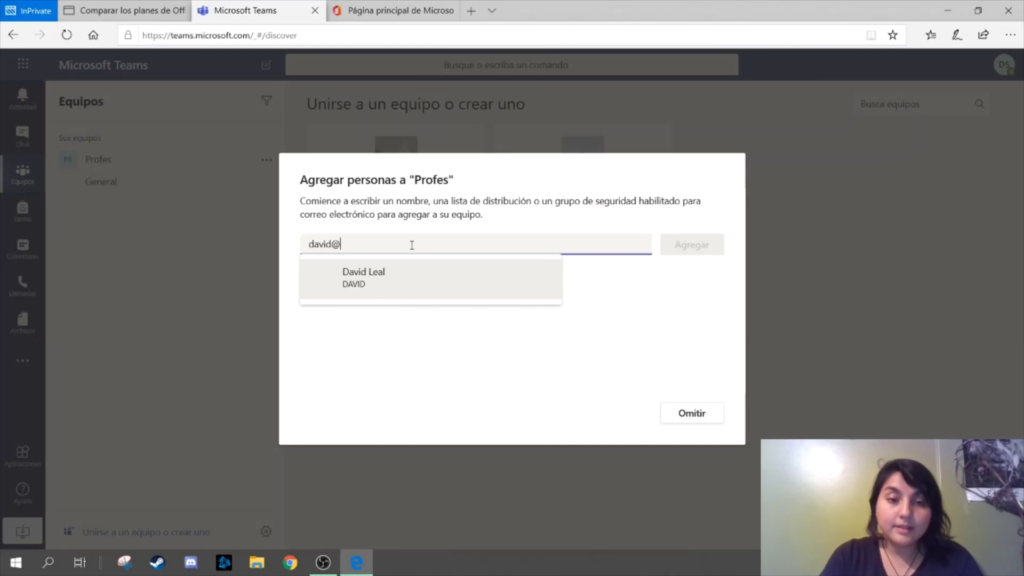
{"action": "left_click", "coordinate": [453, 288]}
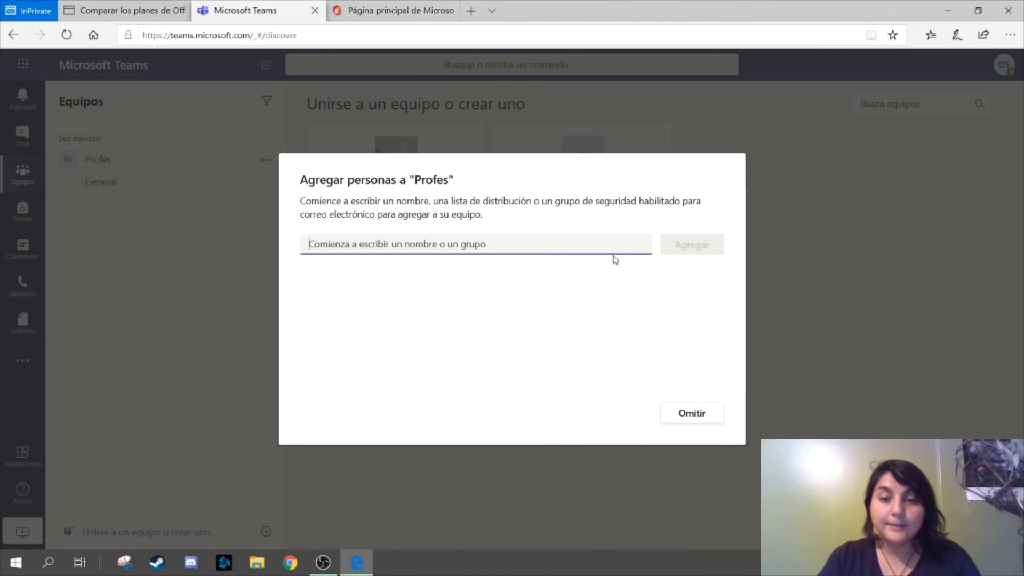
{"action": "left_click", "coordinate": [695, 251]}
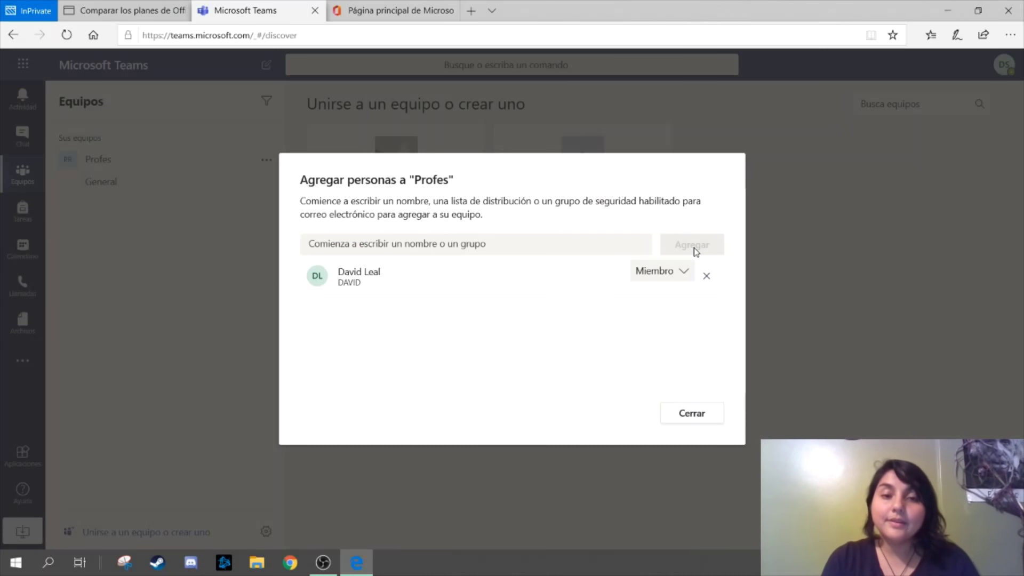
{"action": "left_click", "coordinate": [691, 418]}
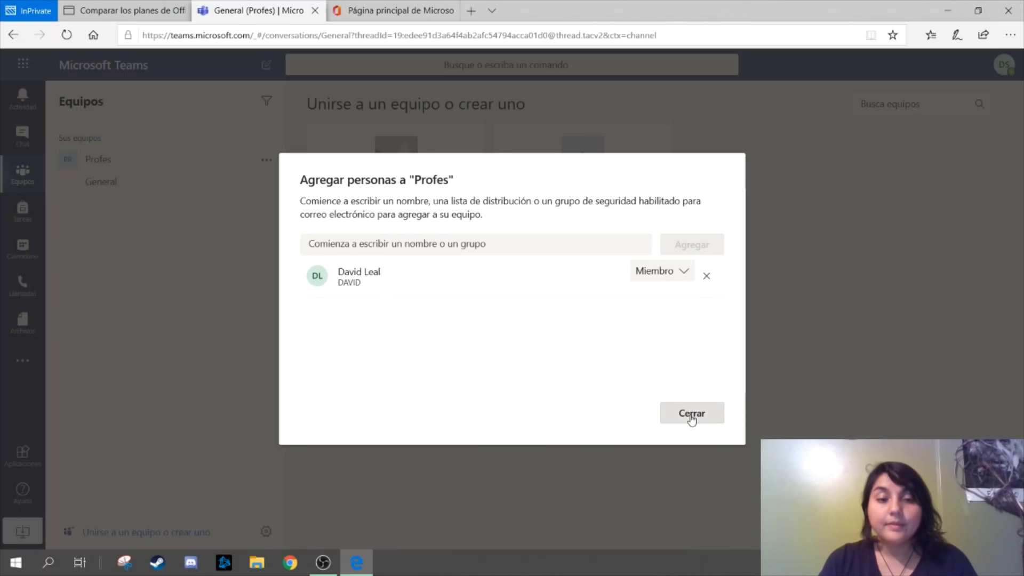